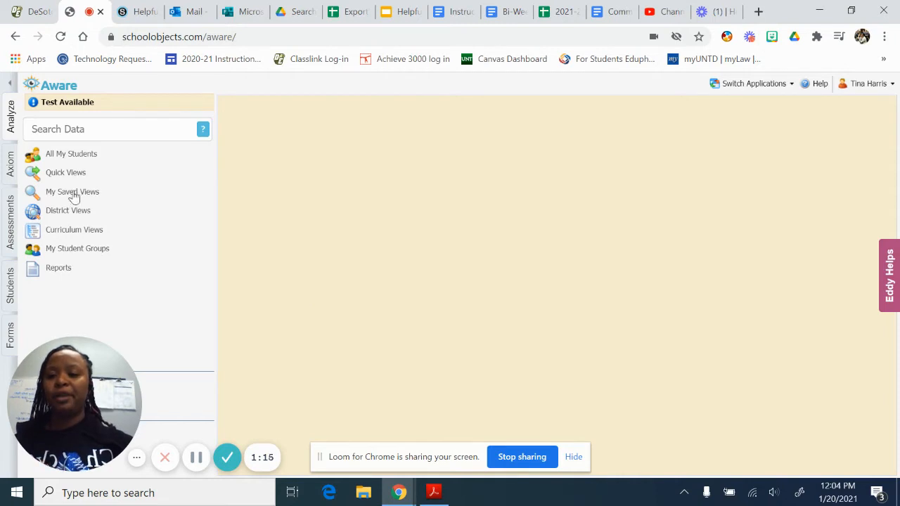
# - Open the quick view for the 2017-2018 ninth grade science snapshot "Science, Biology, Snapshot 2, 2017-2018"
pyautogui.click(70, 179)
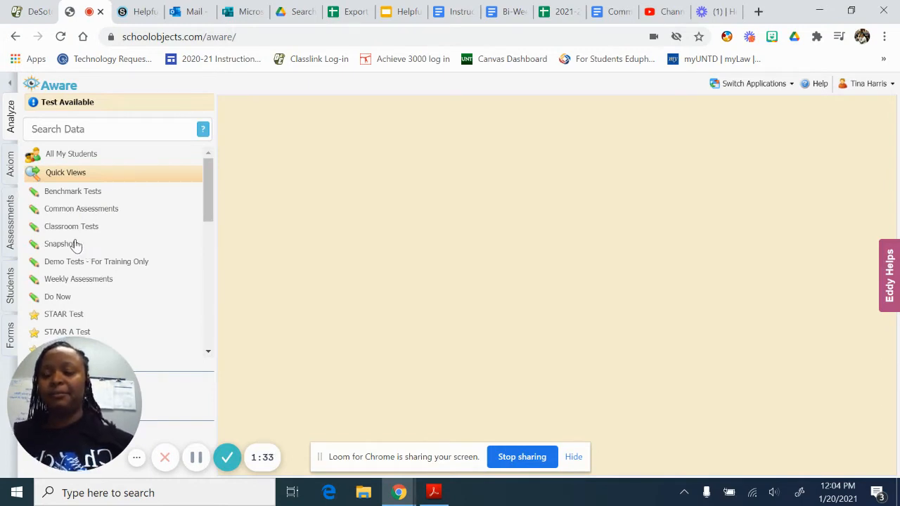
pyautogui.click(67, 246)
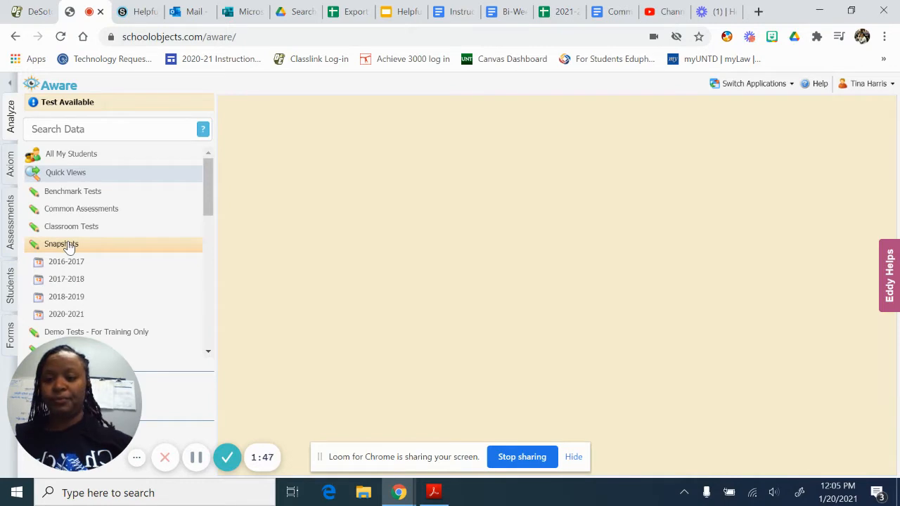
pyautogui.click(79, 284)
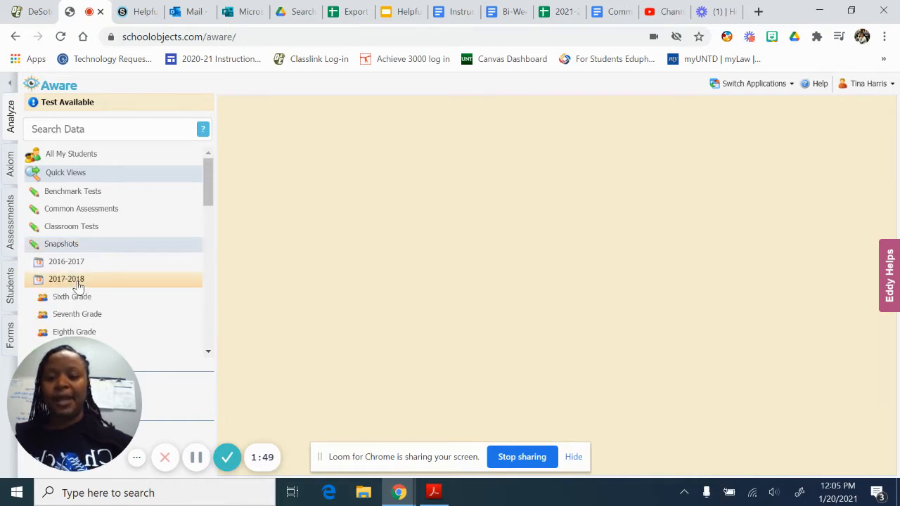
pyautogui.scroll(-2, 121, 317)
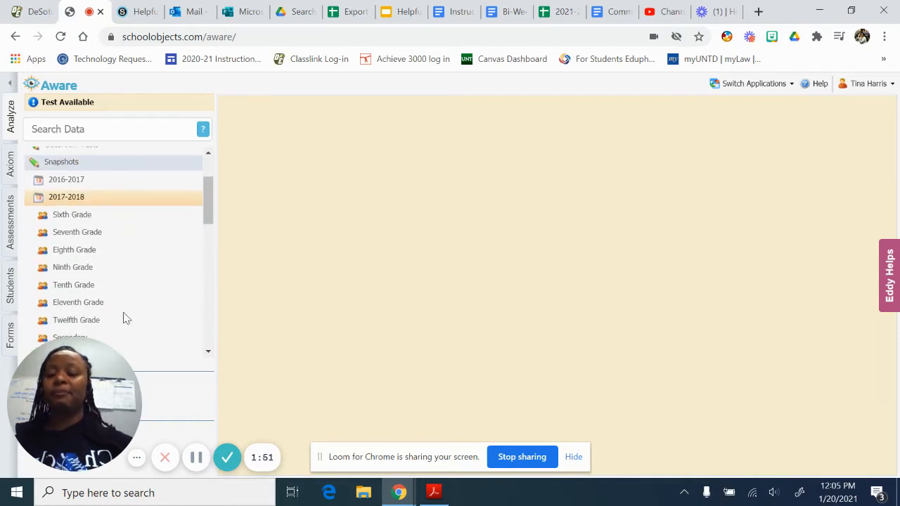
pyautogui.scroll(-1, 121, 313)
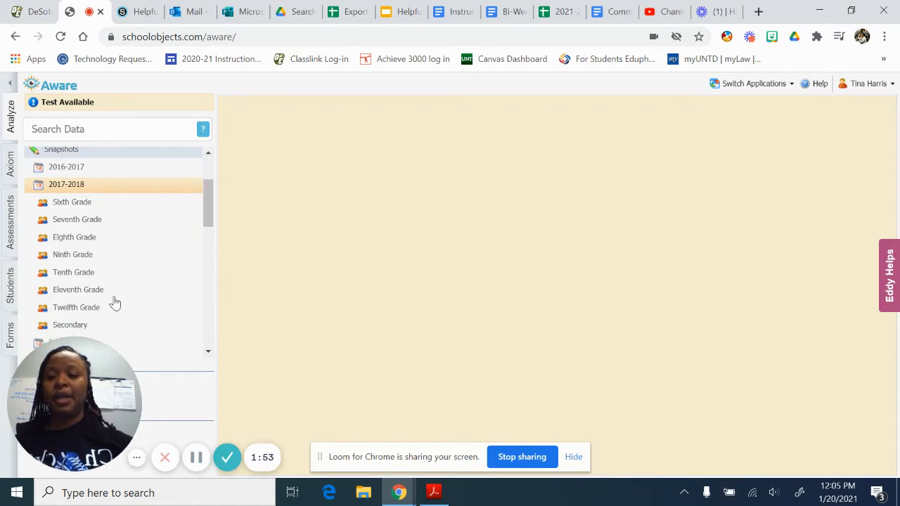
pyautogui.click(84, 262)
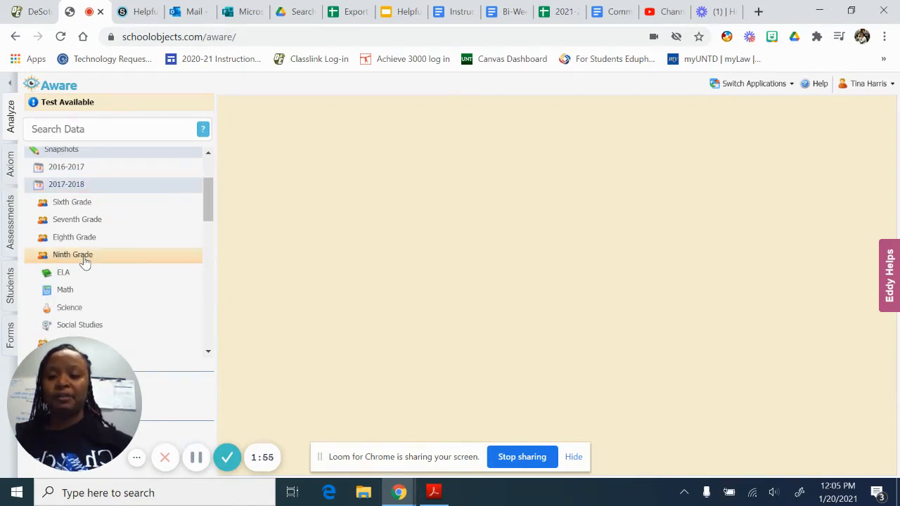
pyautogui.click(81, 308)
pyautogui.scroll(-2, 80, 308)
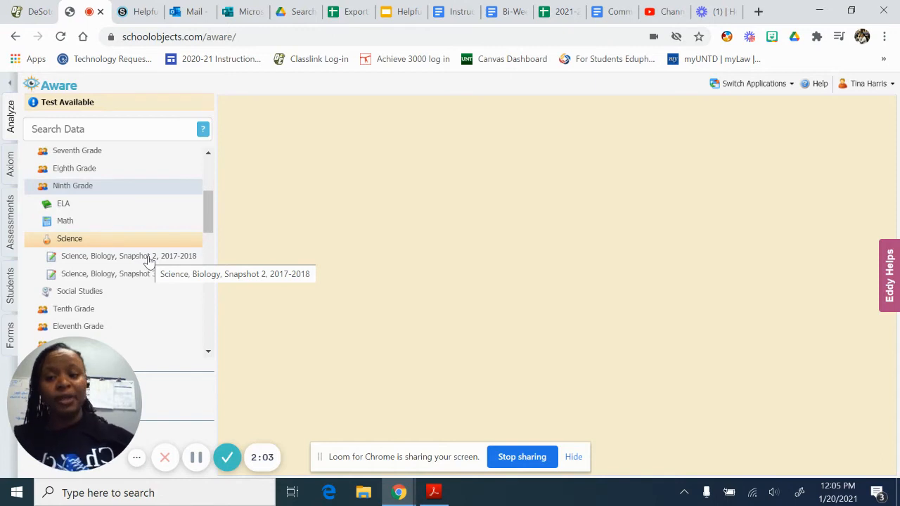
pyautogui.click(148, 257)
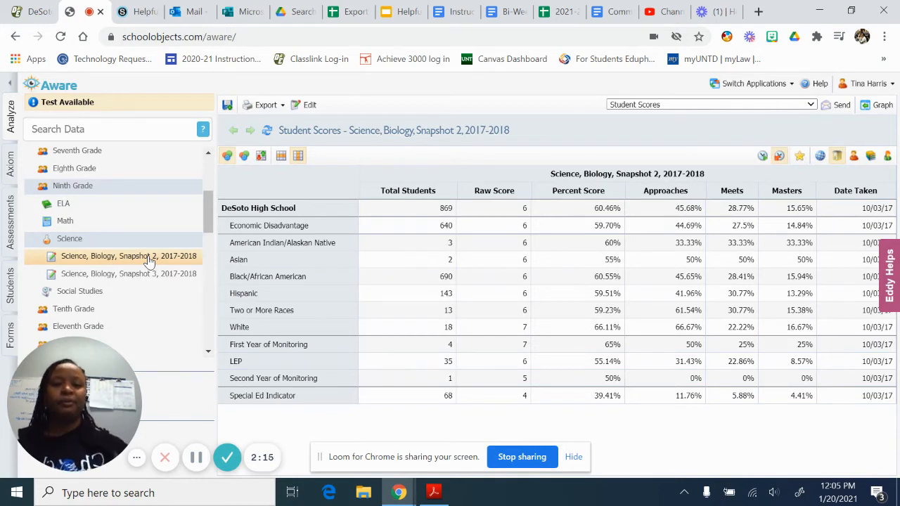
# - Drill into DeSoto High School's individual student scores, and regroup the results by teacher and finally by course/section
pyautogui.doubleClick(275, 209)
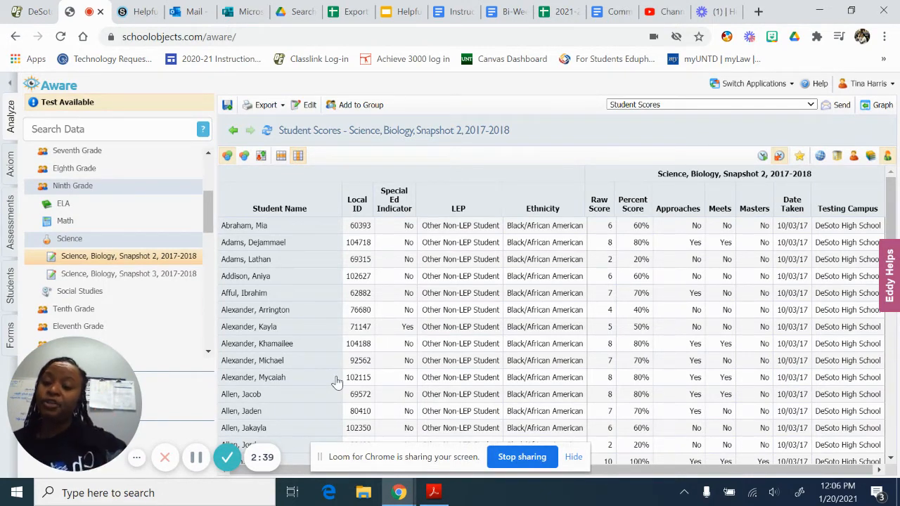
pyautogui.click(857, 163)
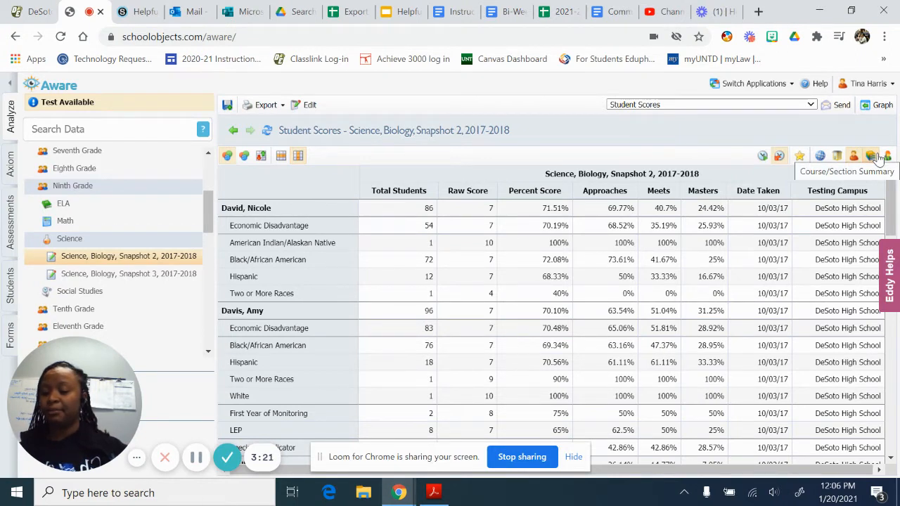
pyautogui.click(877, 154)
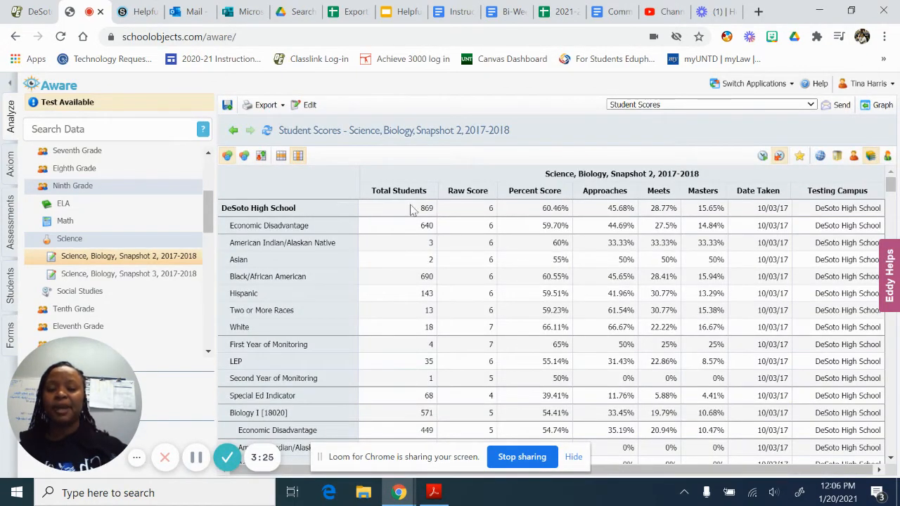
# - Examine the course/section summary, comparing the school-wide subgroup scores with the Biology I course and its individual class sections
pyautogui.scroll(-1, 338, 267)
pyautogui.scroll(1, 338, 267)
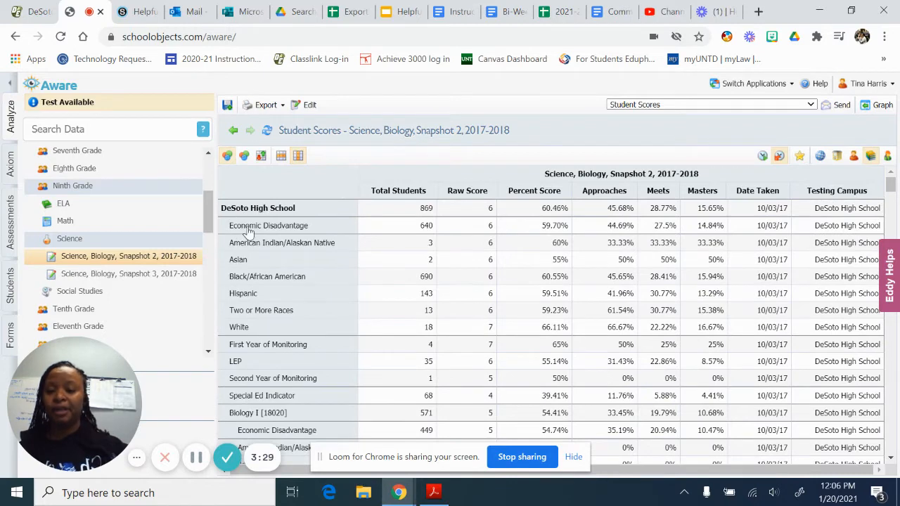
pyautogui.scroll(-1, 246, 232)
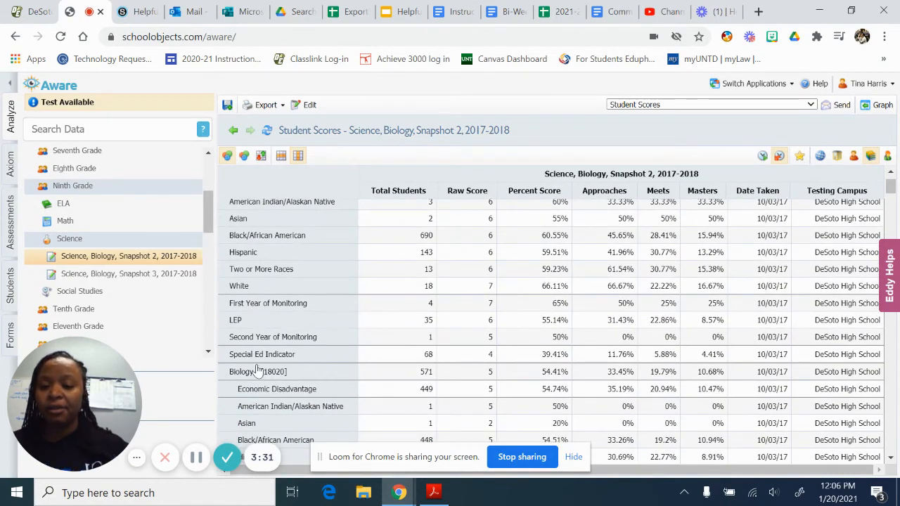
pyautogui.scroll(-2, 254, 322)
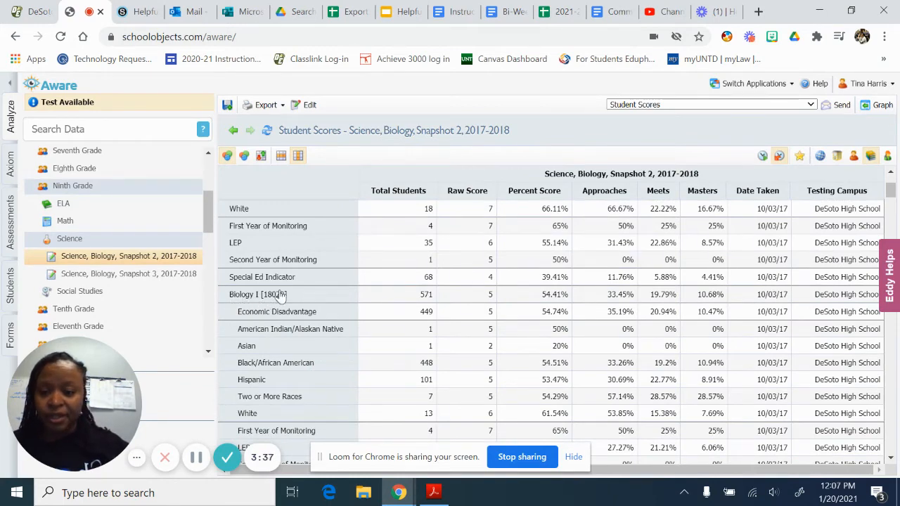
pyautogui.scroll(-3, 276, 299)
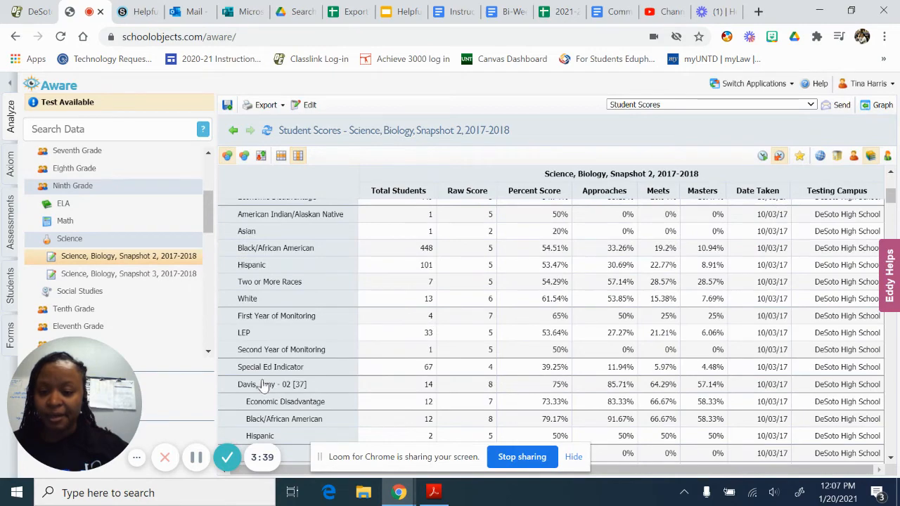
pyautogui.scroll(-5, 303, 388)
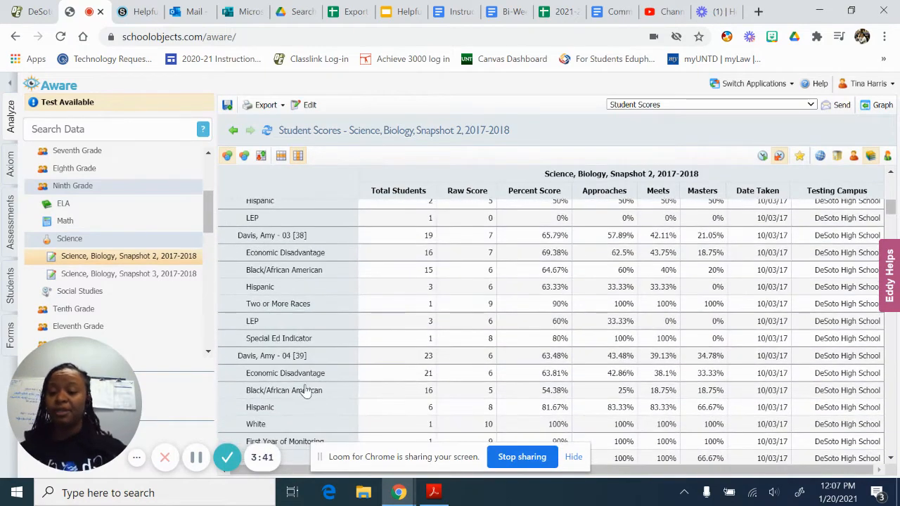
pyautogui.scroll(8, 306, 392)
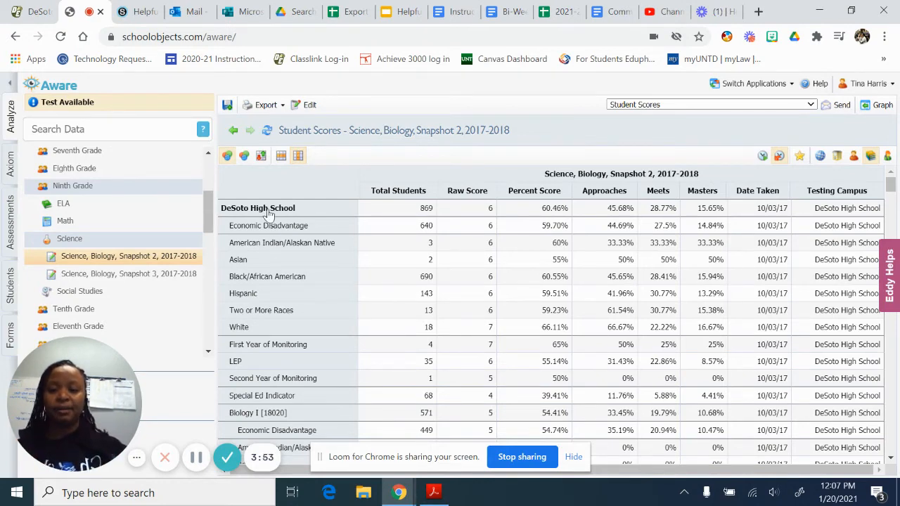
pyautogui.scroll(-1, 279, 387)
pyautogui.scroll(-8, 280, 387)
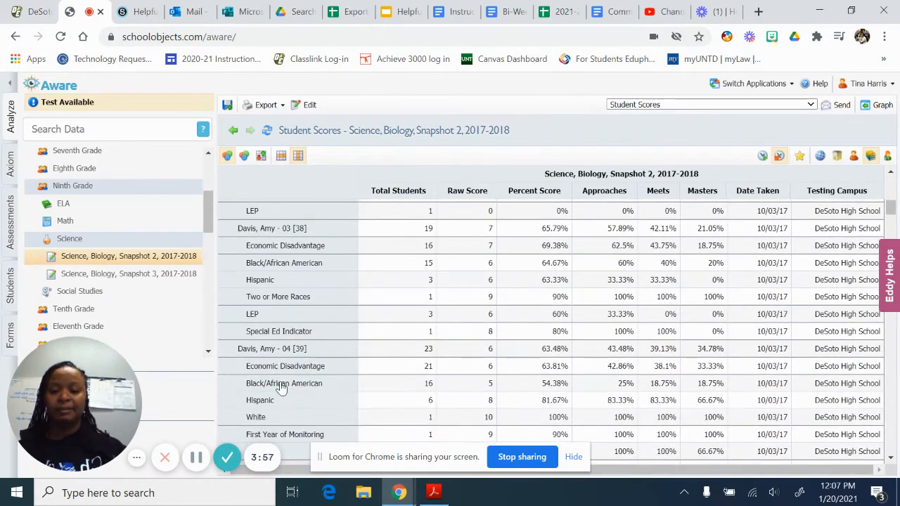
pyautogui.scroll(10, 280, 387)
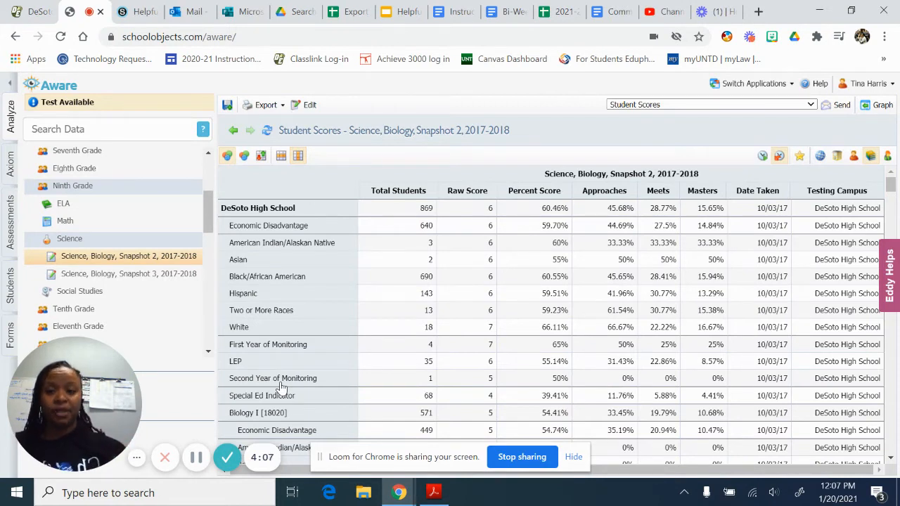
# - Edit the view to add the 2017-2018 ninth grade test "Science, Biology, Snapshot 3, 2017-2018" to the selected tests
pyautogui.click(302, 105)
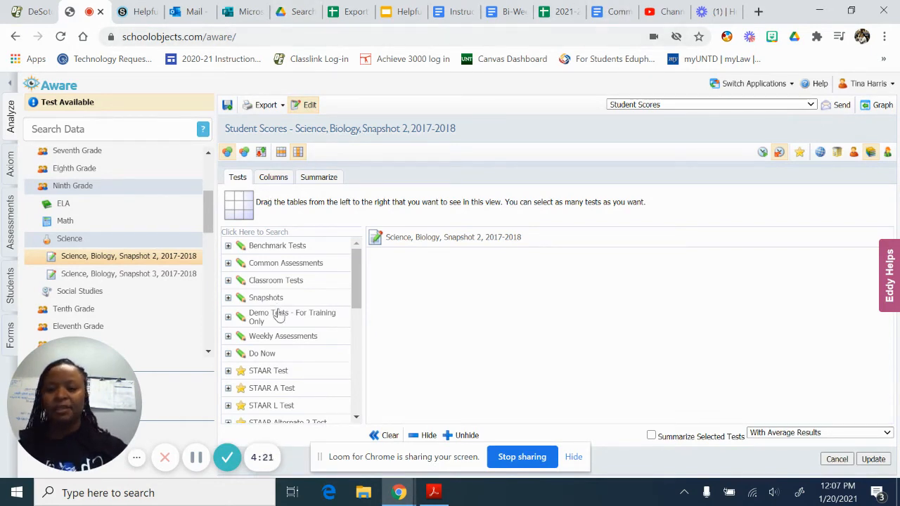
pyautogui.scroll(-1, 281, 314)
pyautogui.scroll(1, 269, 282)
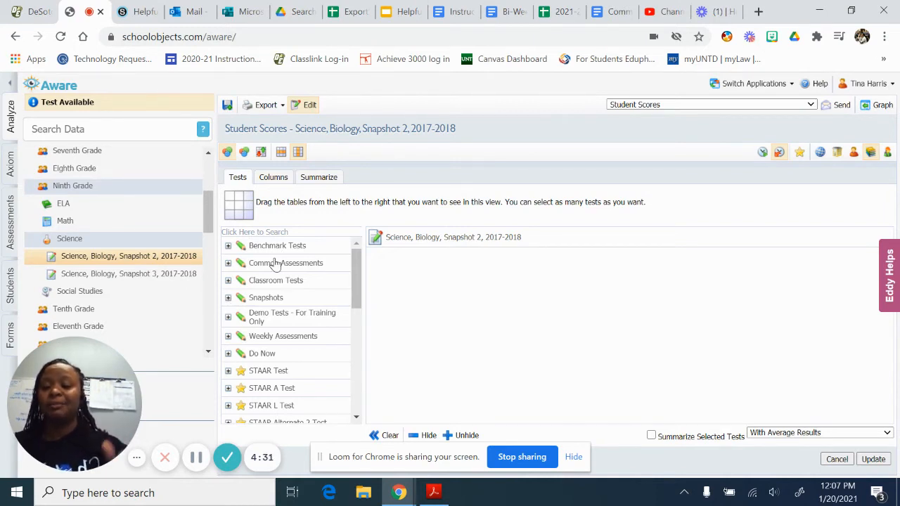
pyautogui.click(229, 298)
pyautogui.click(267, 337)
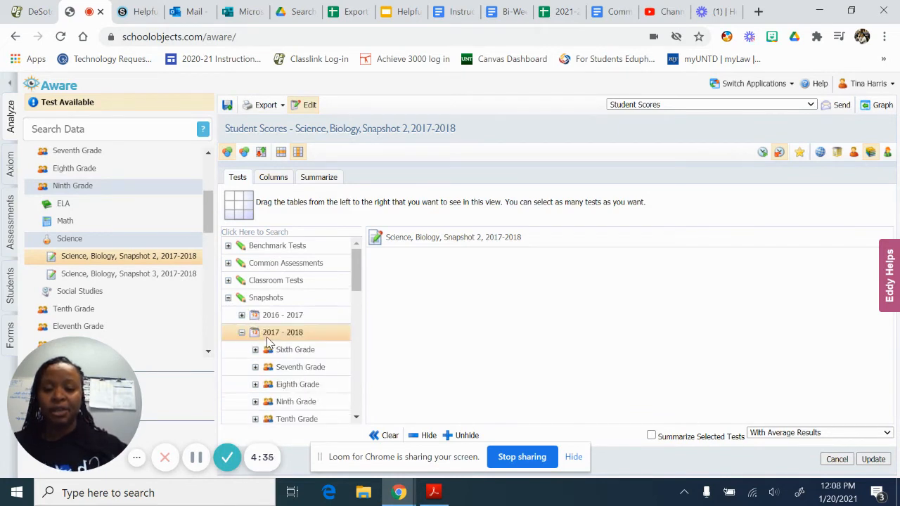
pyautogui.click(296, 402)
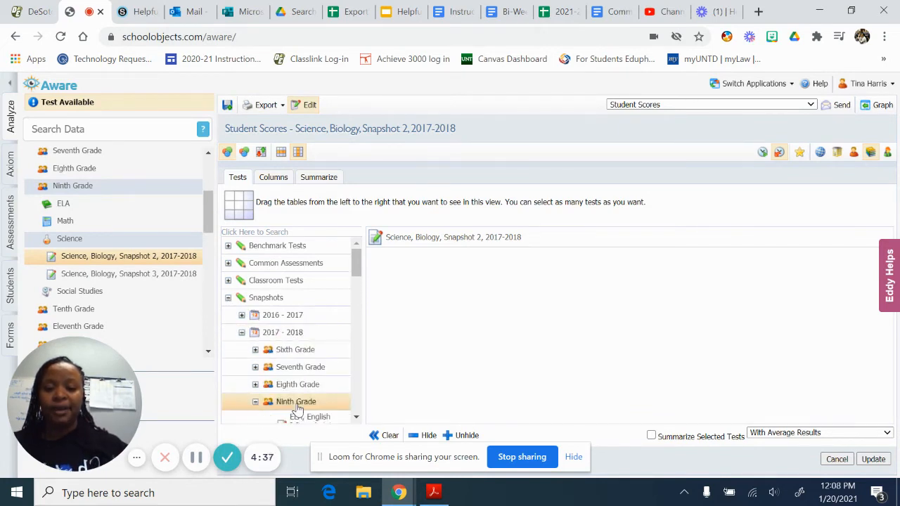
pyautogui.scroll(-5, 302, 338)
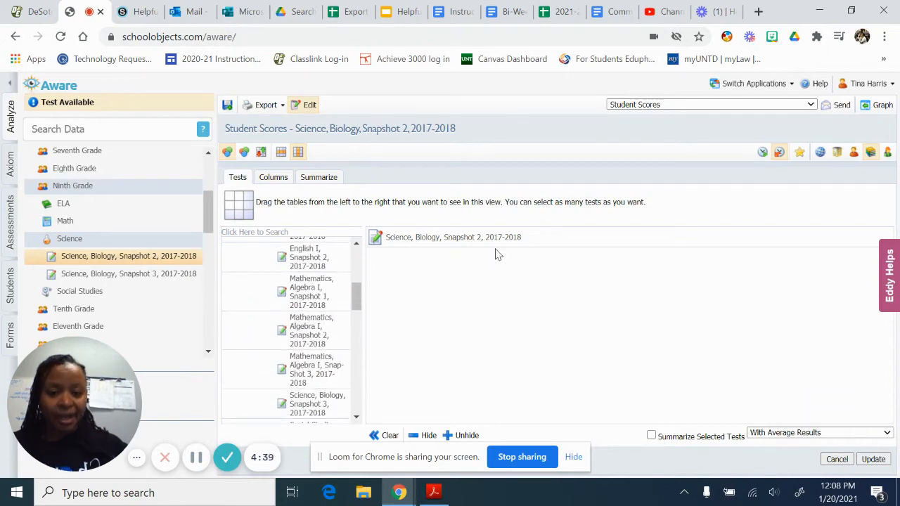
pyautogui.scroll(-2, 317, 343)
pyautogui.scroll(-2, 316, 343)
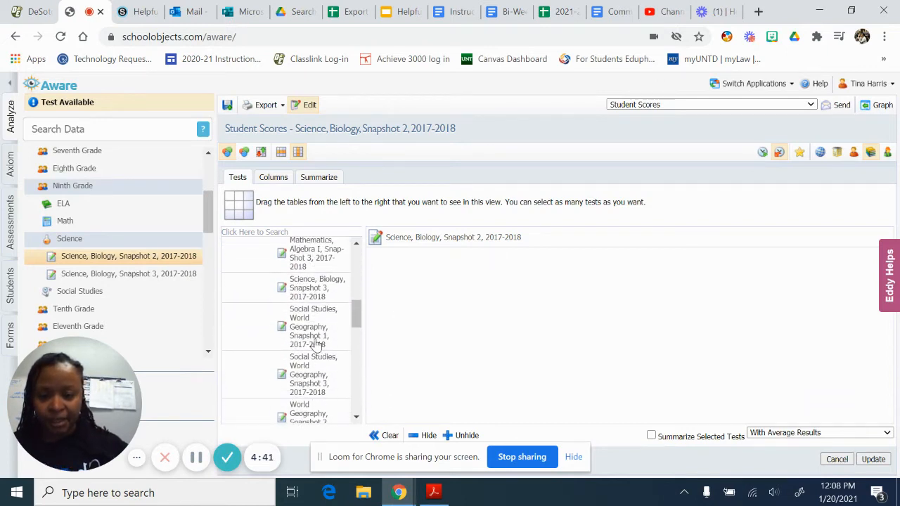
pyautogui.click(322, 300)
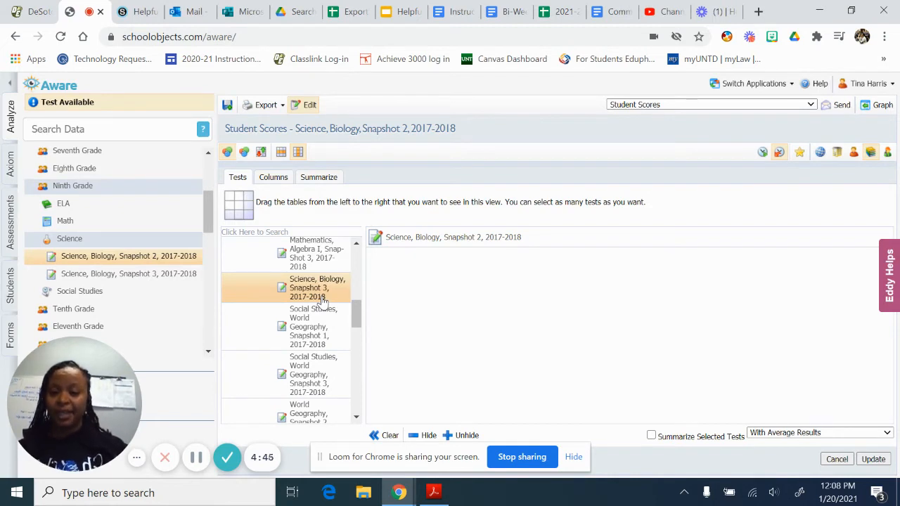
pyautogui.moveTo(322, 301); pyautogui.dragTo(413, 288)
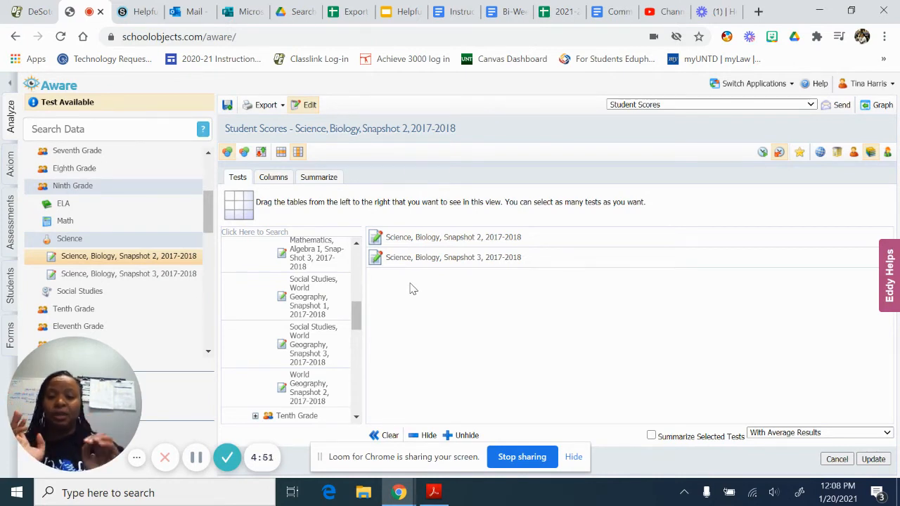
# - Browse the available ninth grade tests under the 2020-2021 Common Assessments, including the Biology ones
pyautogui.scroll(10, 287, 275)
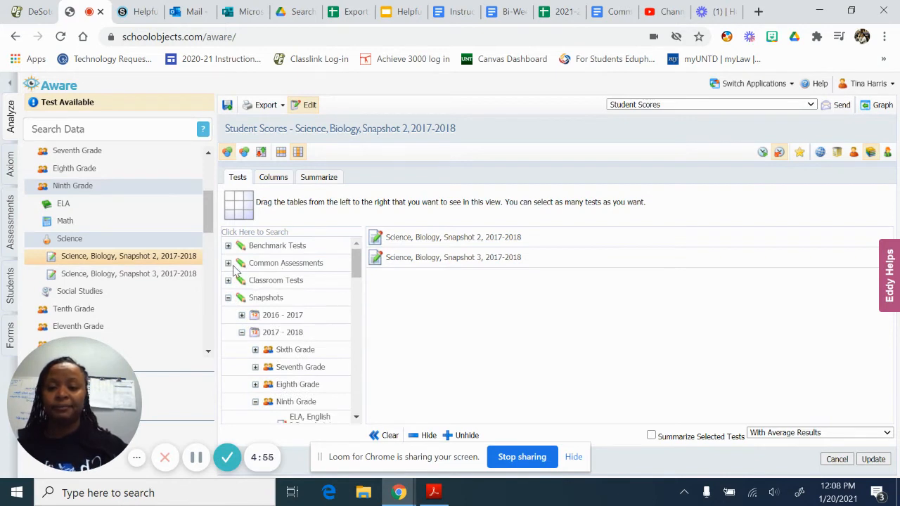
pyautogui.click(228, 264)
pyautogui.scroll(-3, 288, 368)
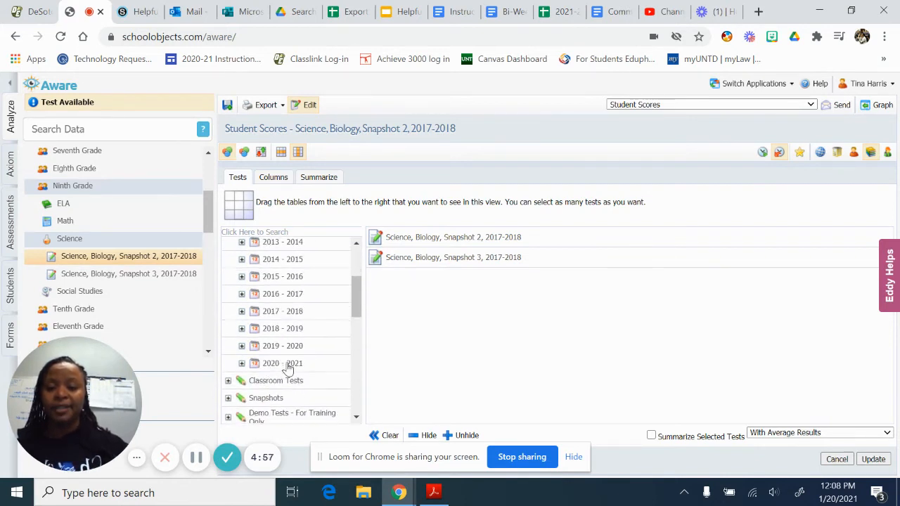
pyautogui.click(242, 364)
pyautogui.scroll(-3, 284, 378)
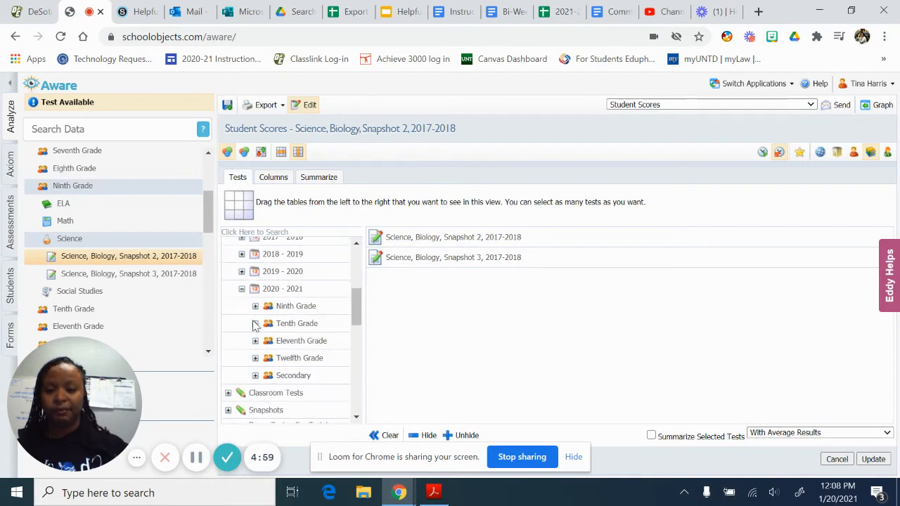
pyautogui.click(255, 306)
pyautogui.scroll(-3, 303, 407)
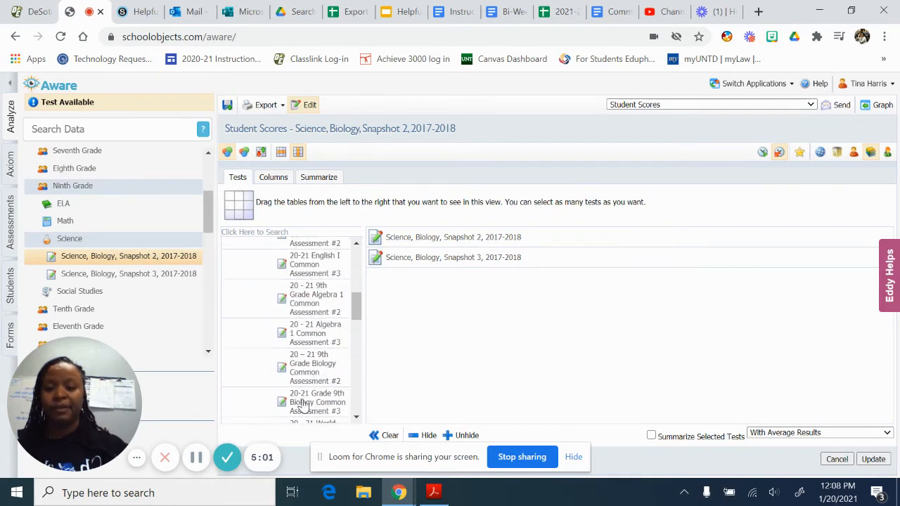
pyautogui.scroll(-1, 302, 406)
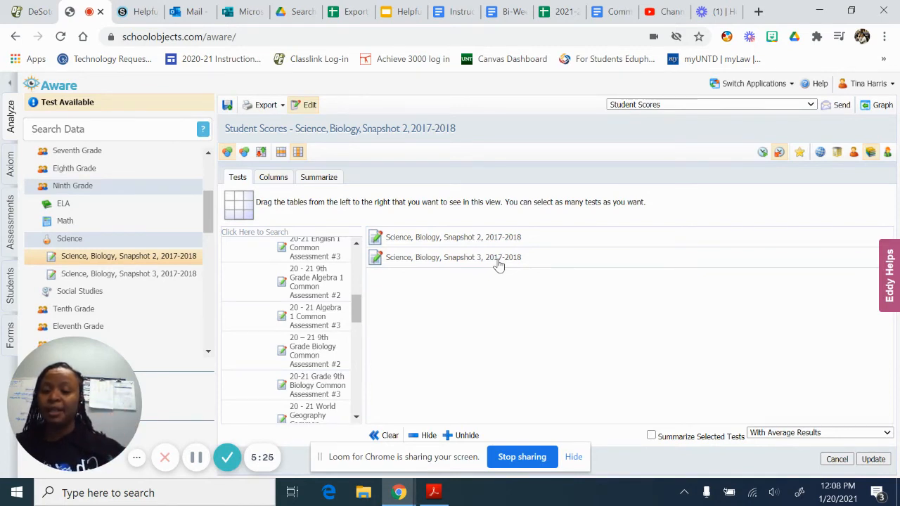
# - Apply the edited test selection to update the Student Scores view
pyautogui.scroll(10, 287, 252)
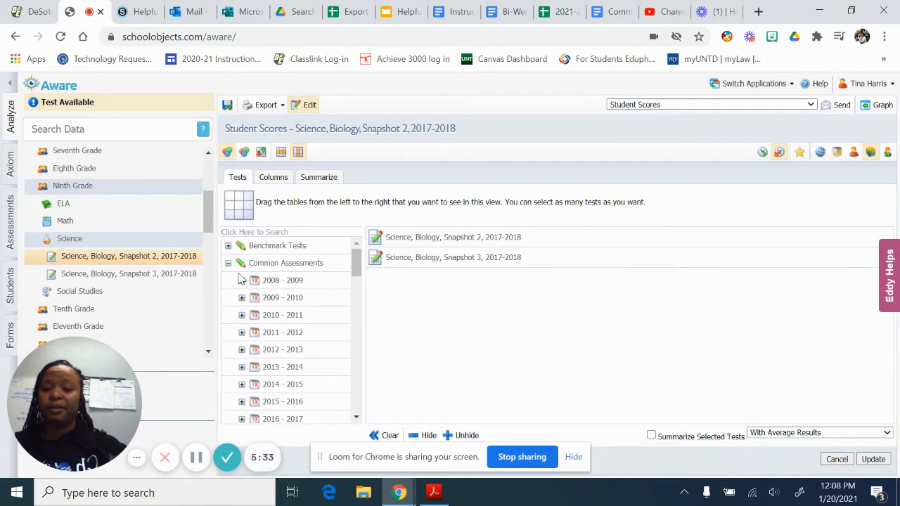
pyautogui.scroll(-3, 275, 408)
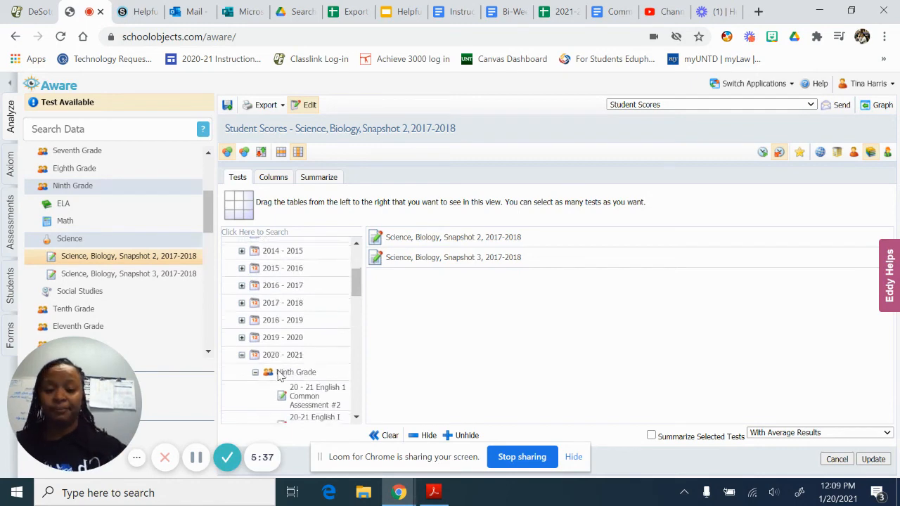
pyautogui.scroll(-1, 274, 406)
pyautogui.click(875, 460)
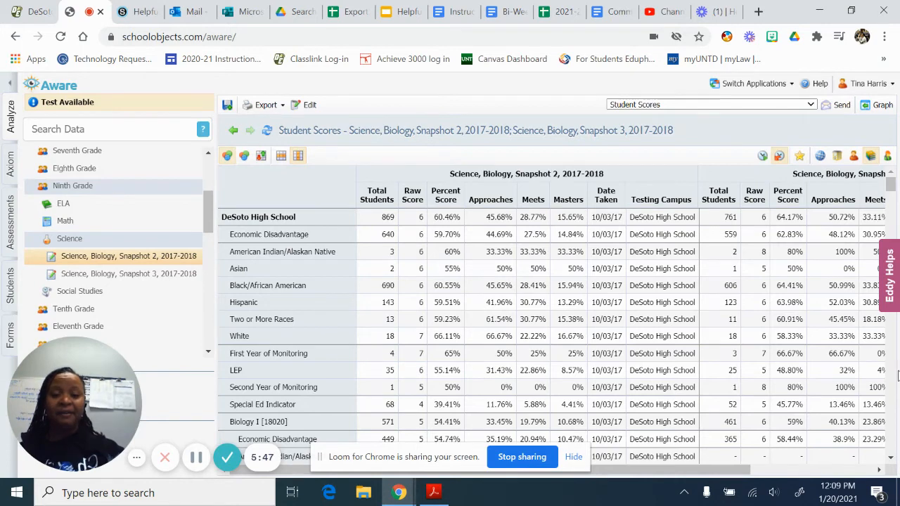
# - Export the side-by-side Student Scores view of Biology Snapshots 2 and 3 to Excel
pyautogui.hscroll(3, 511, 354)
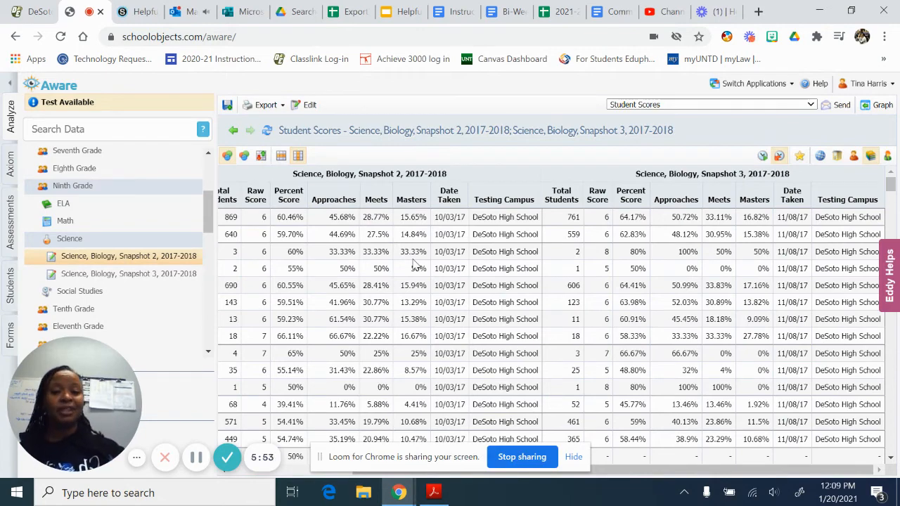
pyautogui.hscroll(-3, 415, 265)
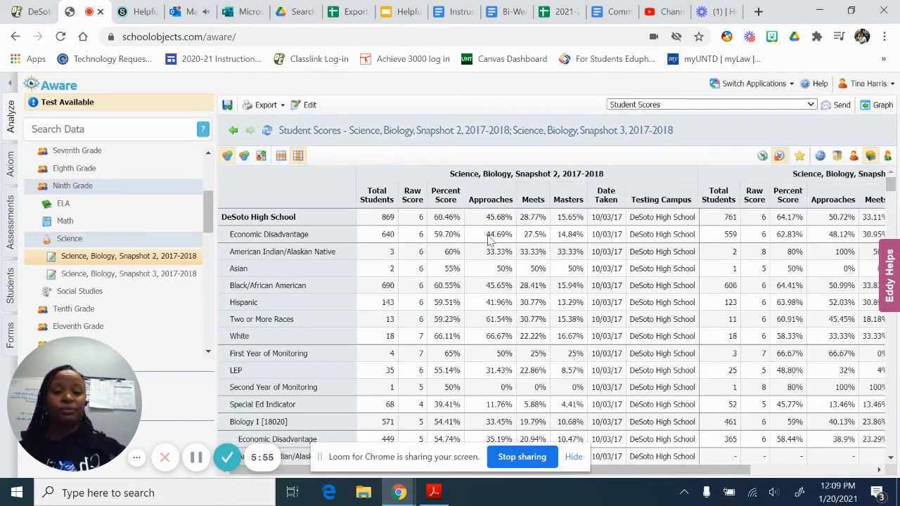
pyautogui.scroll(-5, 281, 367)
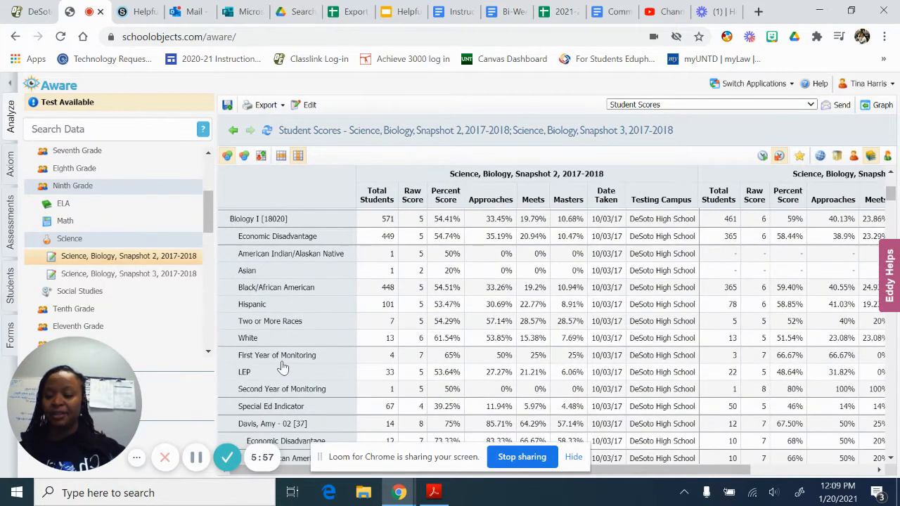
pyautogui.scroll(5, 281, 367)
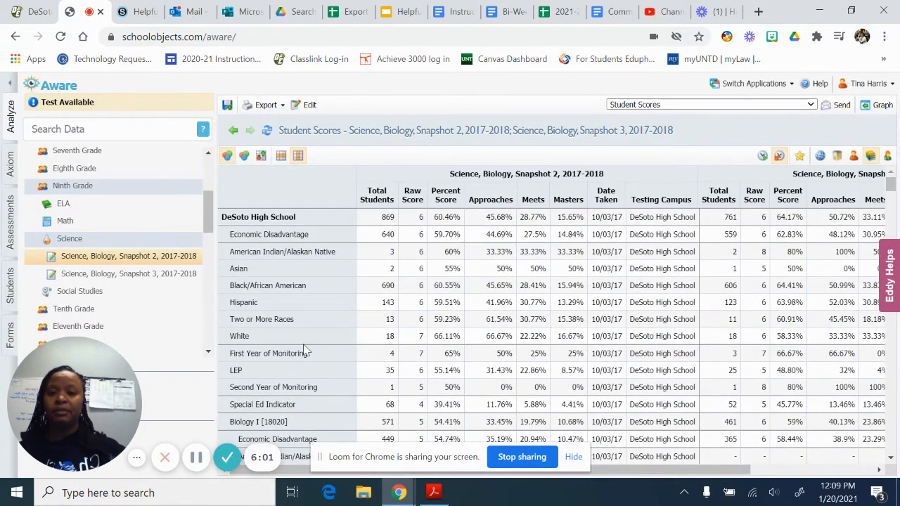
pyautogui.click(285, 105)
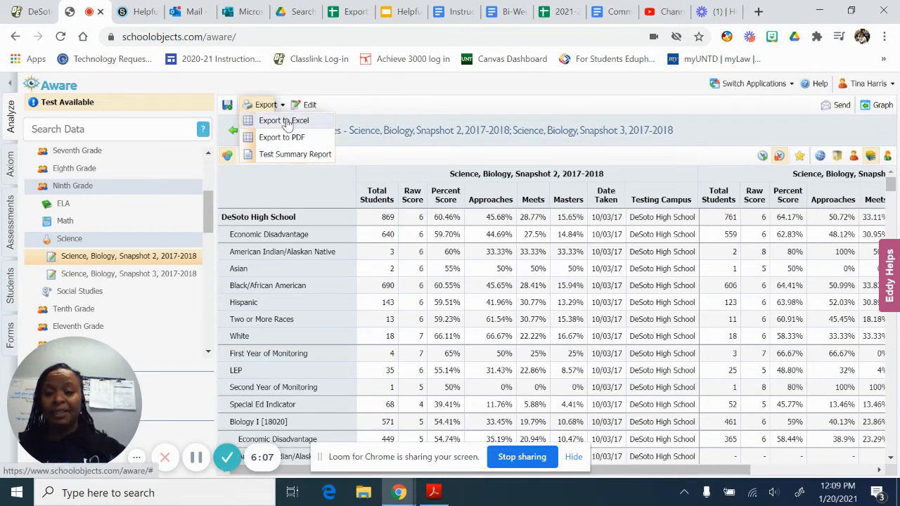
pyautogui.click(285, 121)
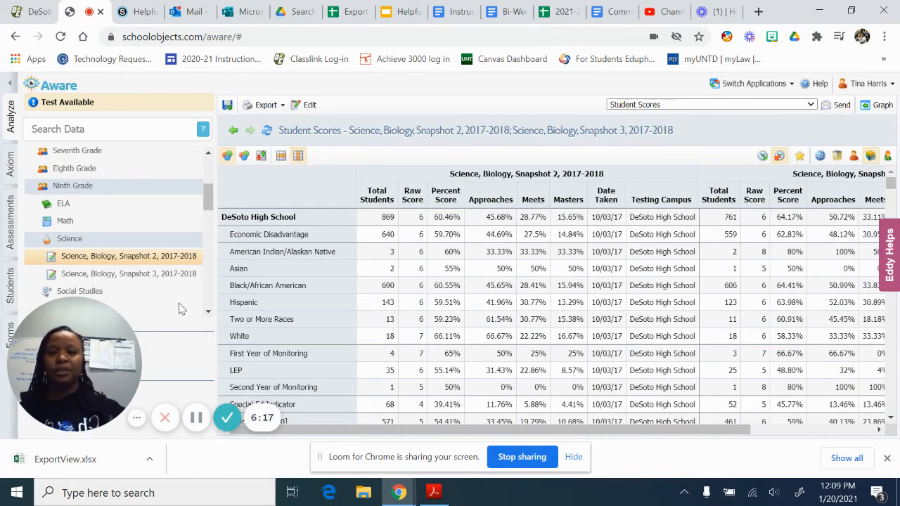
# - Open the downloaded ExportView.xlsx in a maximized Excel window and enable editing
pyautogui.click(108, 458)
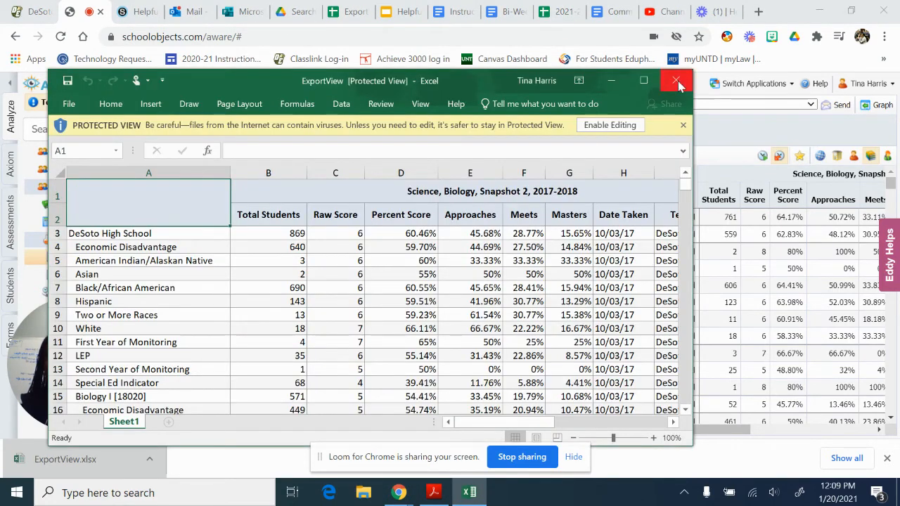
pyautogui.click(643, 80)
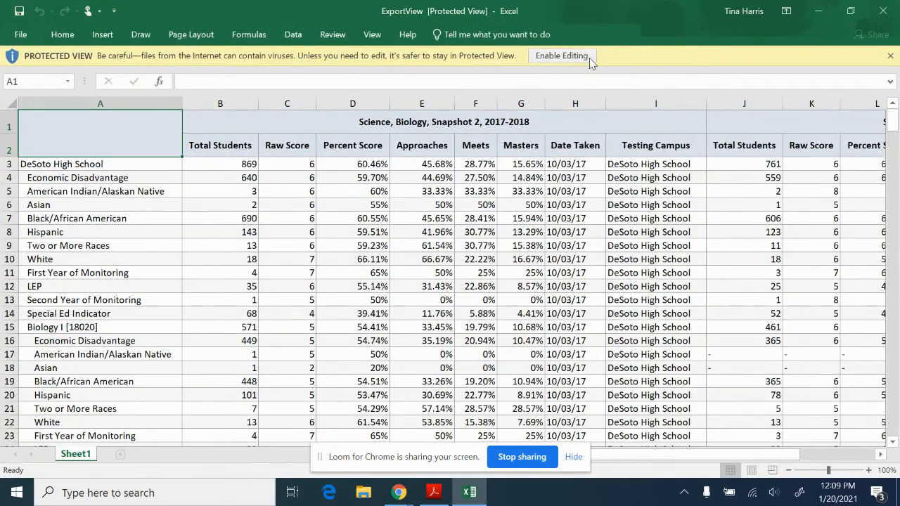
pyautogui.click(589, 57)
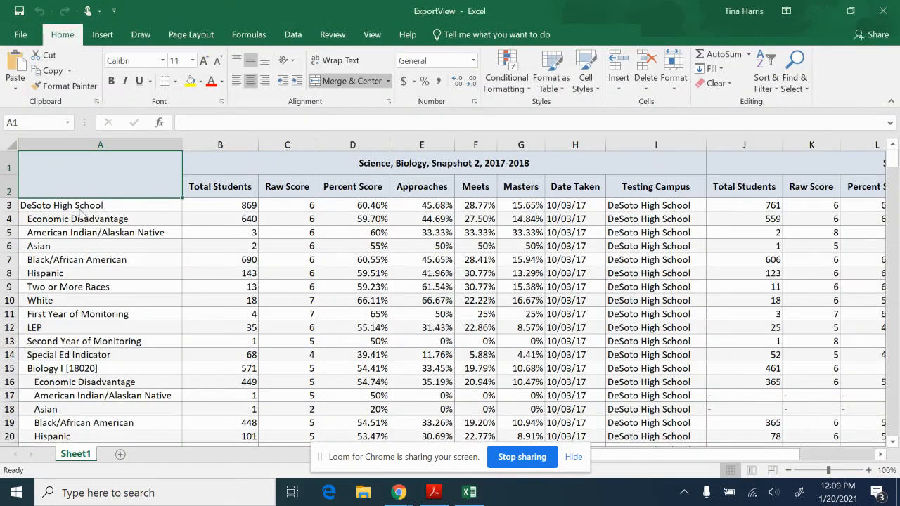
# - Create a copy of Sheet1 placed before the original in ExportView.xlsx, and view the original sheet
pyautogui.click(11, 220)
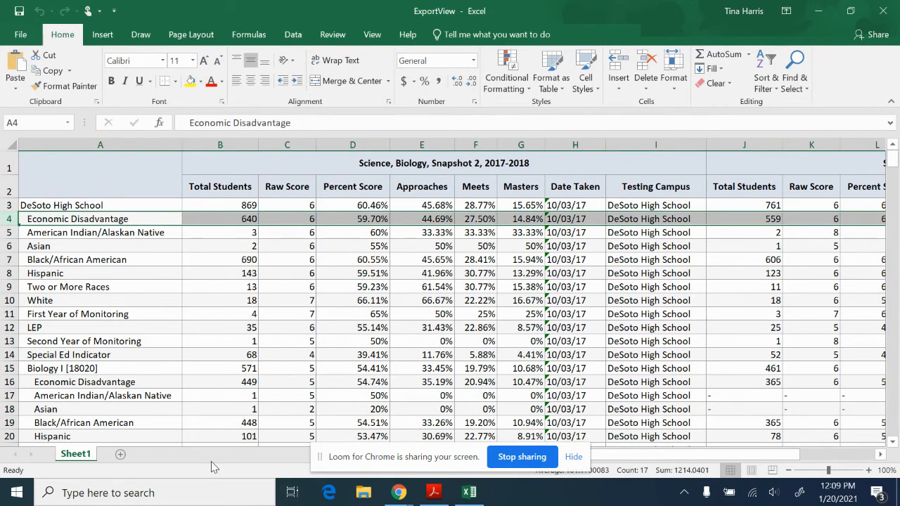
pyautogui.rightClick(80, 456)
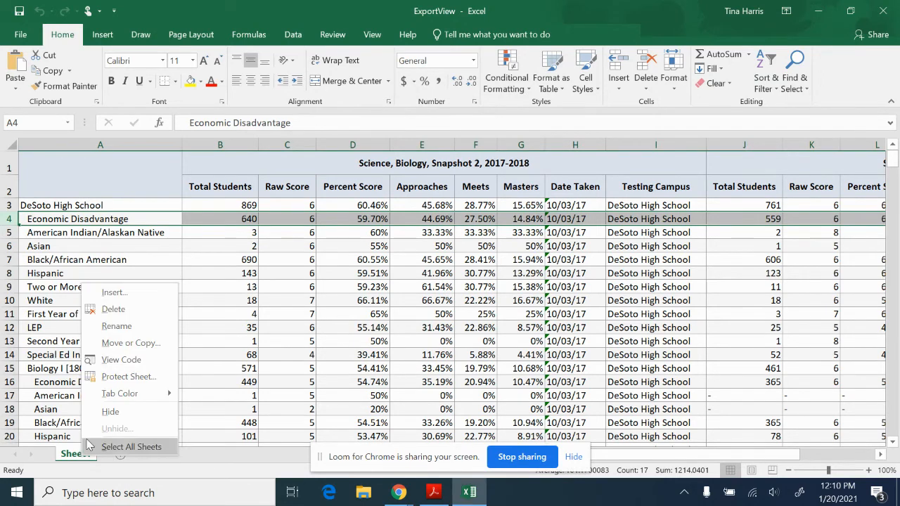
pyautogui.click(126, 343)
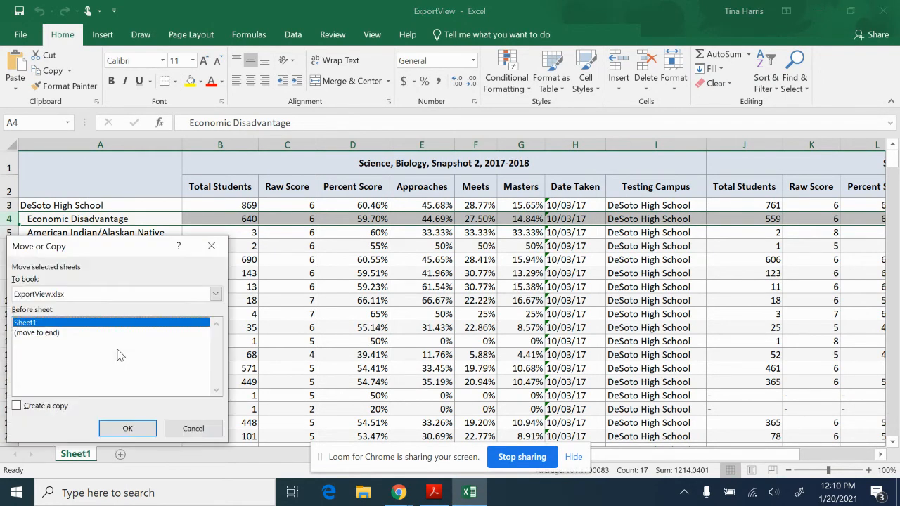
pyautogui.click(47, 406)
pyautogui.click(126, 430)
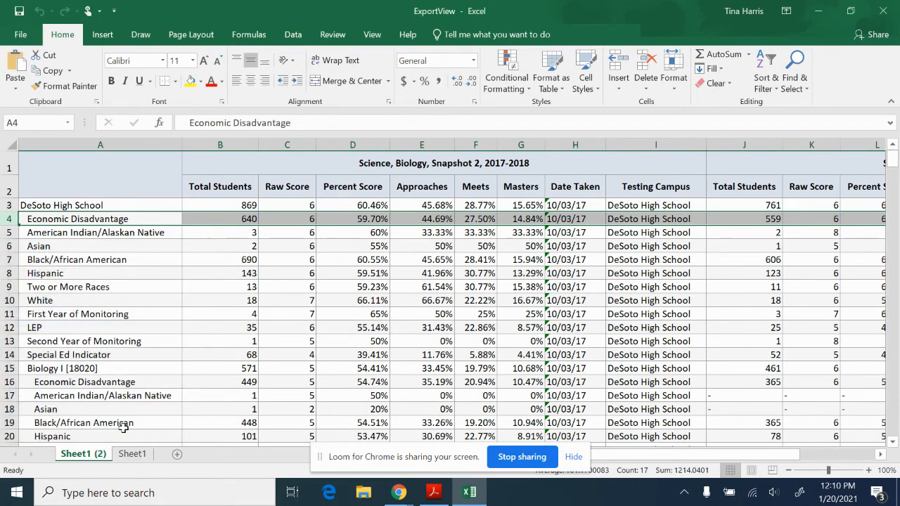
pyautogui.click(130, 455)
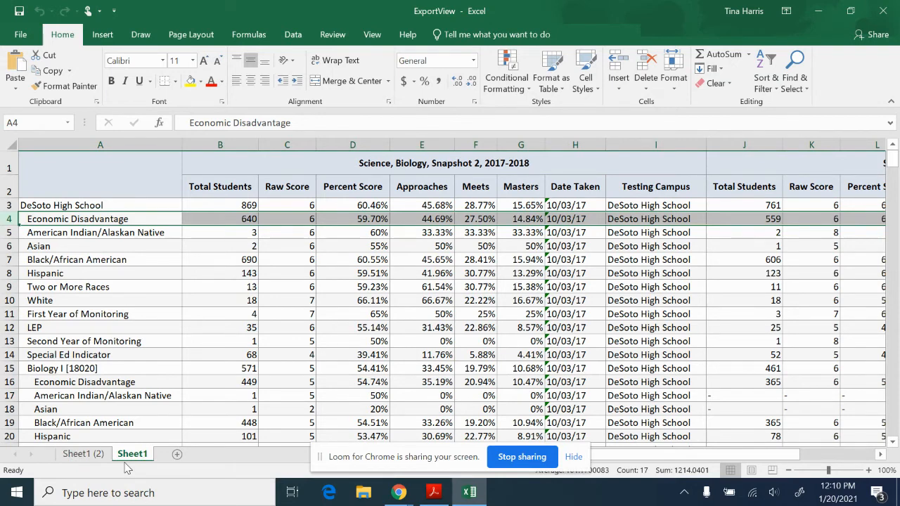
# - On the copied sheet, delete the school-wide subgroup rows 4 to 14, from Economic Disadvantage through Special Ed Indicator
pyautogui.click(88, 455)
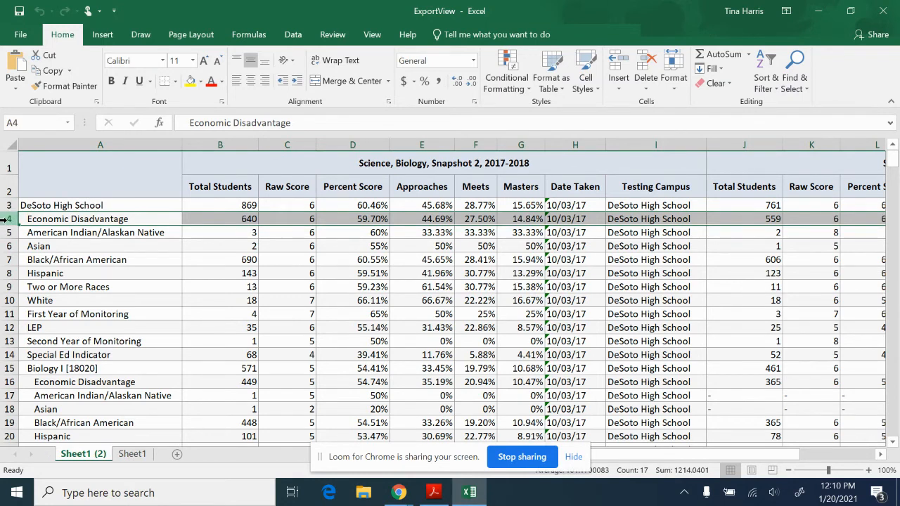
pyautogui.moveTo(7, 218); pyautogui.dragTo(7, 355)
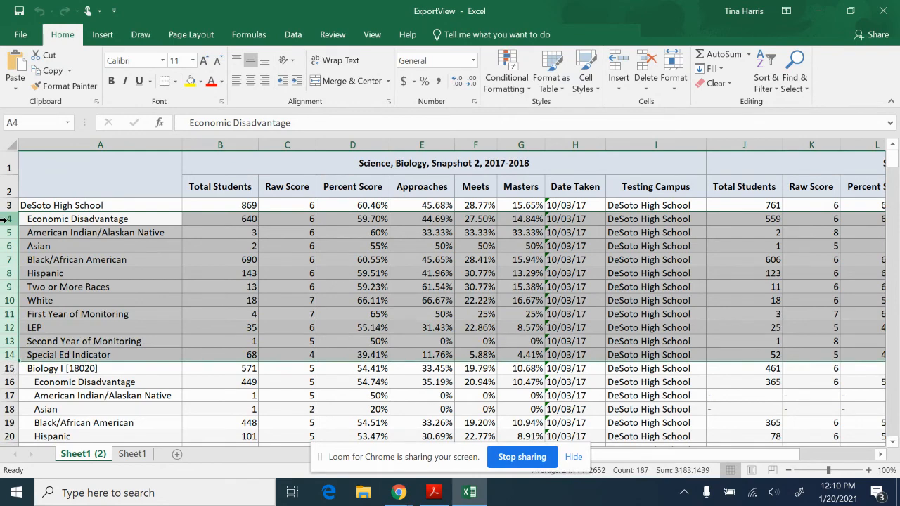
pyautogui.rightClick(7, 219)
pyautogui.click(43, 336)
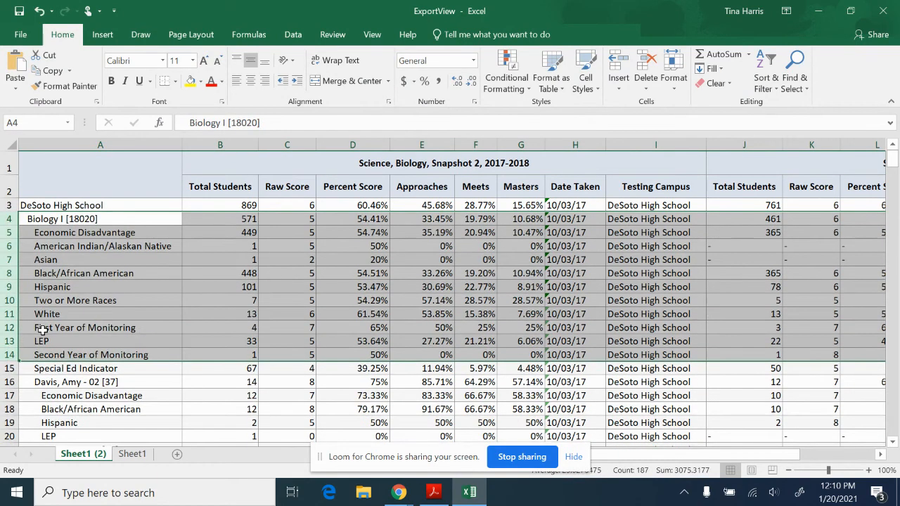
# - Delete the Biology I course subgroup rows 5 to 15 on the copied sheet, keeping the course total row
pyautogui.click(95, 202)
pyautogui.click(8, 225)
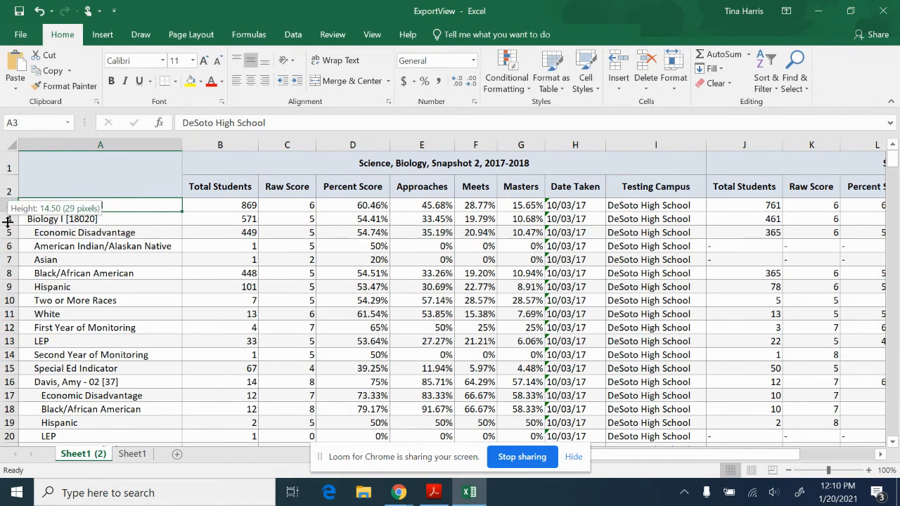
pyautogui.click(9, 233)
pyautogui.moveTo(7, 234); pyautogui.dragTo(7, 369)
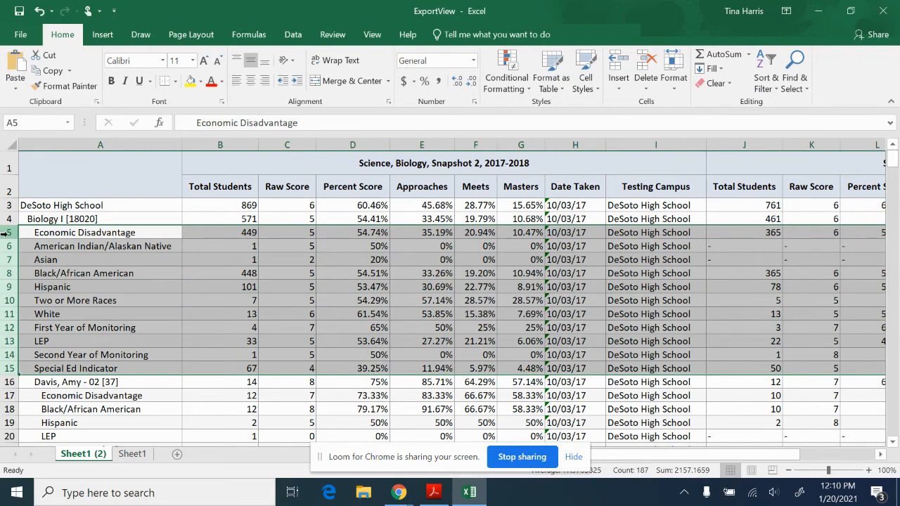
pyautogui.rightClick(5, 233)
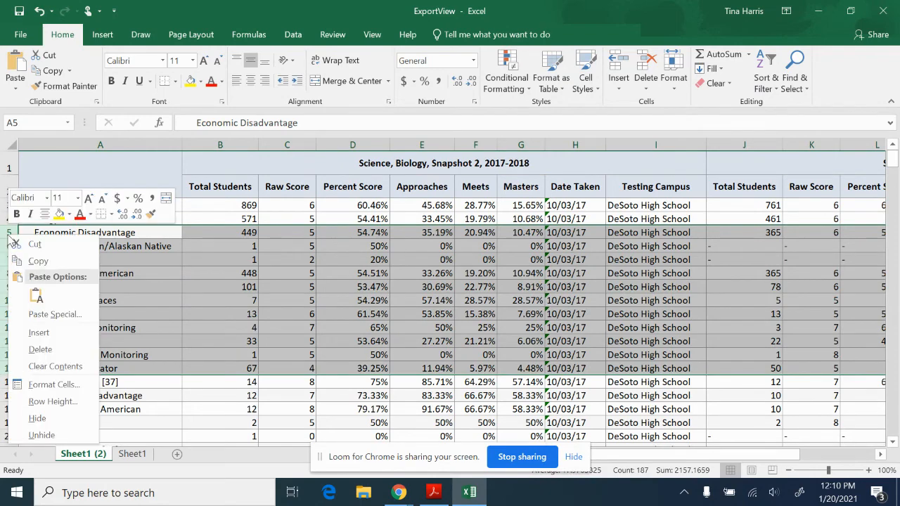
pyautogui.click(41, 350)
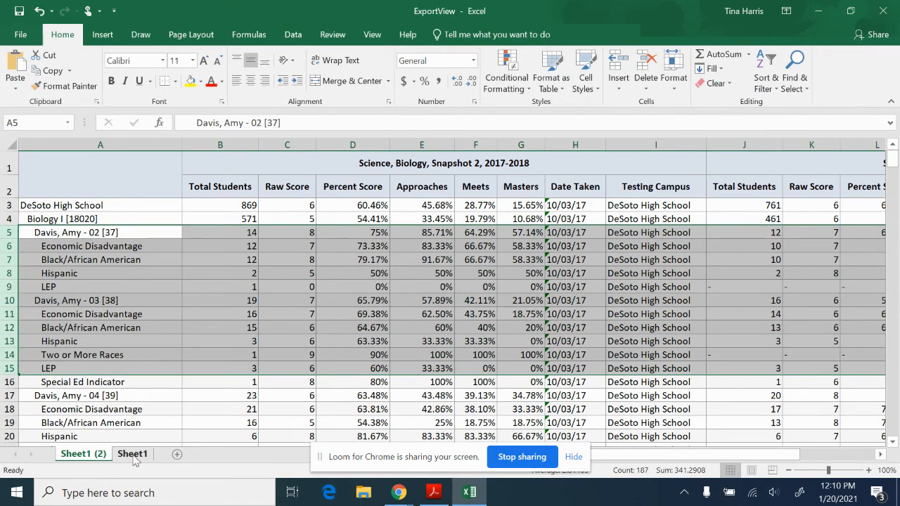
# - Check the original Sheet1 against the trimmed copy, and minimize Excel to return to Aware in Chrome
pyautogui.click(134, 456)
pyautogui.click(83, 455)
pyautogui.click(169, 248)
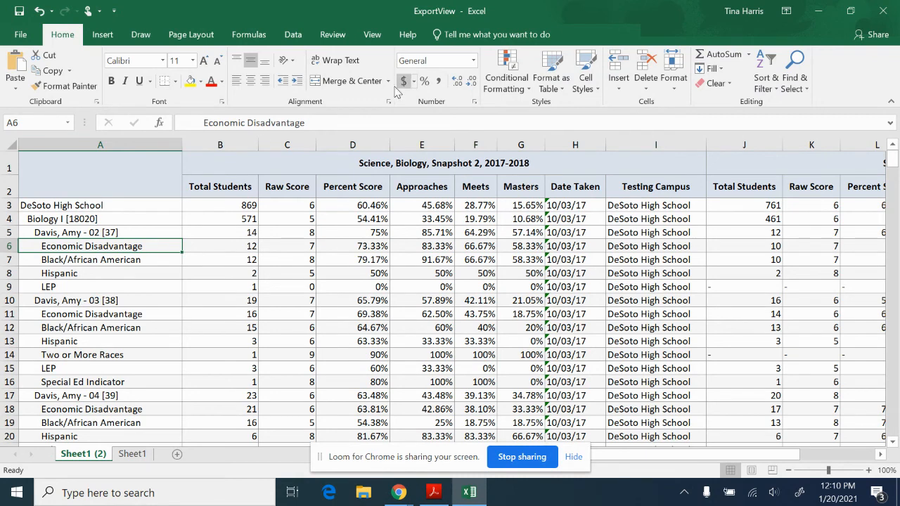
pyautogui.click(816, 11)
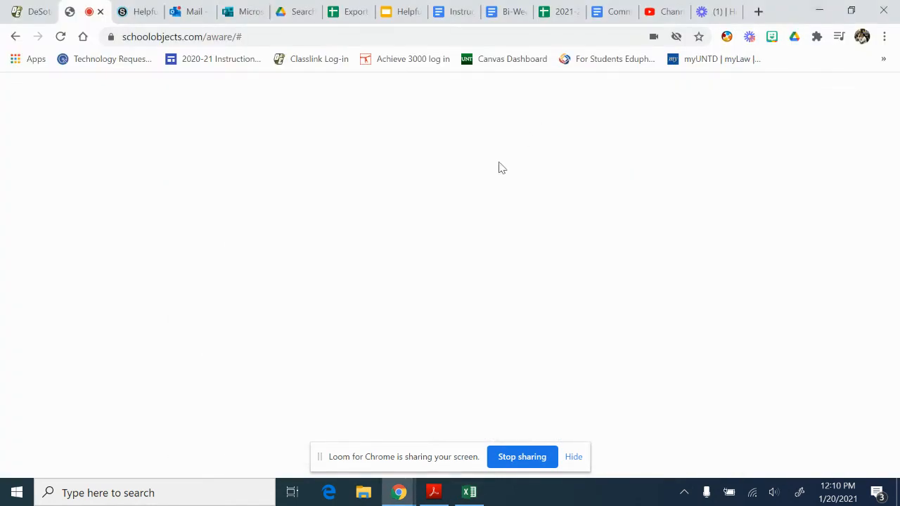